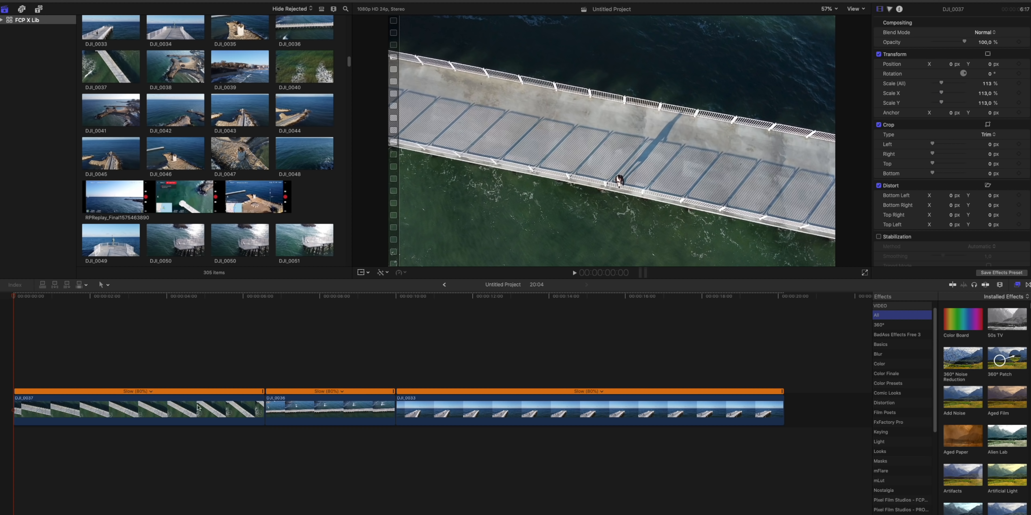
Play parts of the three pier clips in the timeline to review the ungraded footage
{"action": "left_click", "coordinate": [195, 444]}
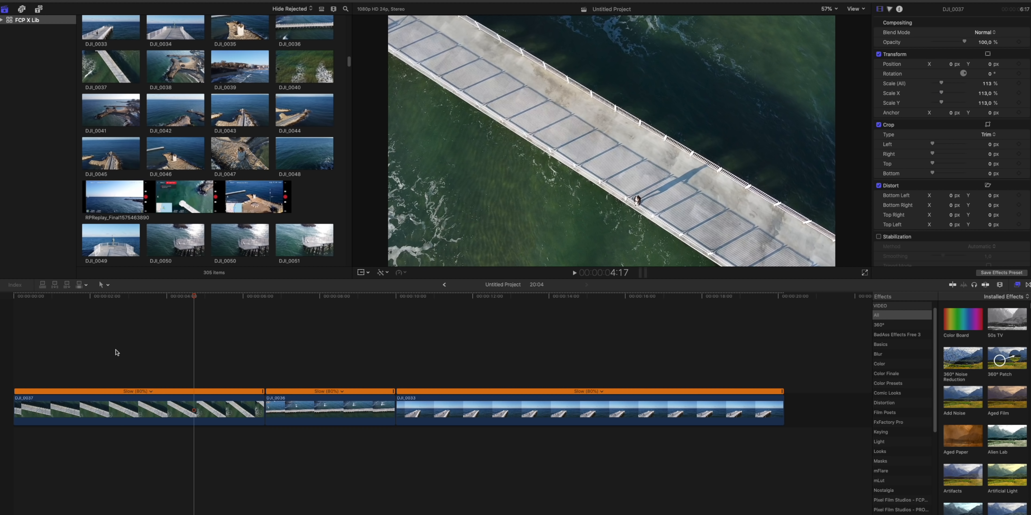
{"action": "left_click", "coordinate": [18, 362]}
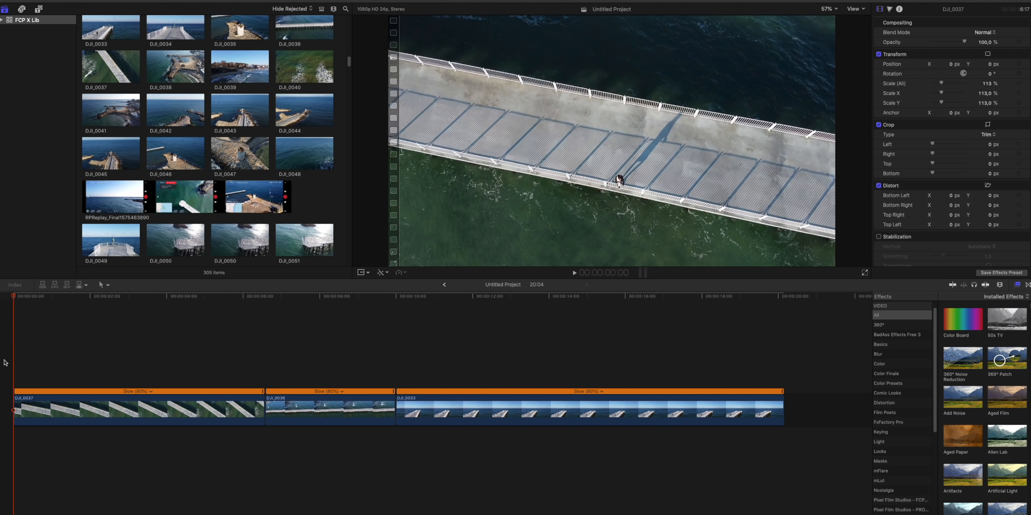
{"action": "key", "text": "space"}
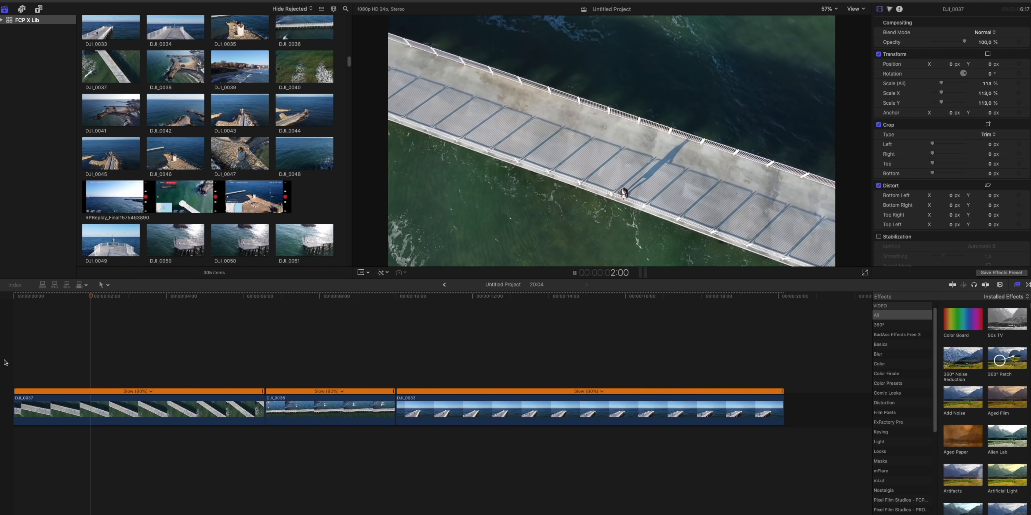
{"action": "key", "text": "space"}
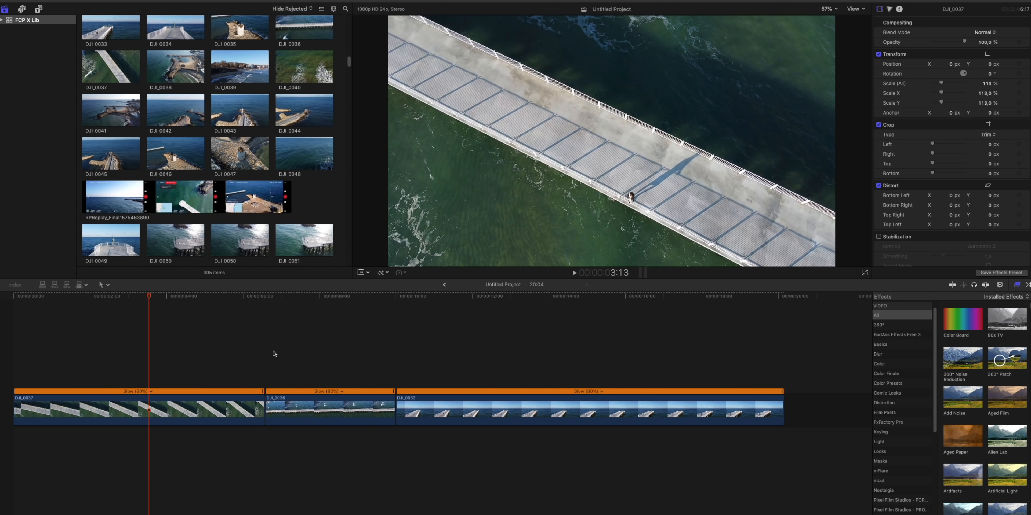
{"action": "left_click", "coordinate": [270, 359]}
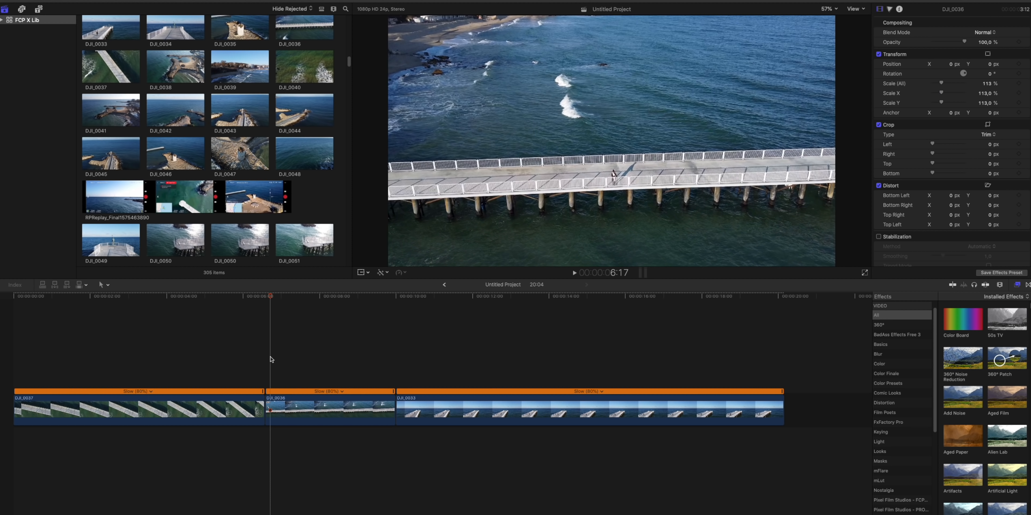
{"action": "key", "text": "space"}
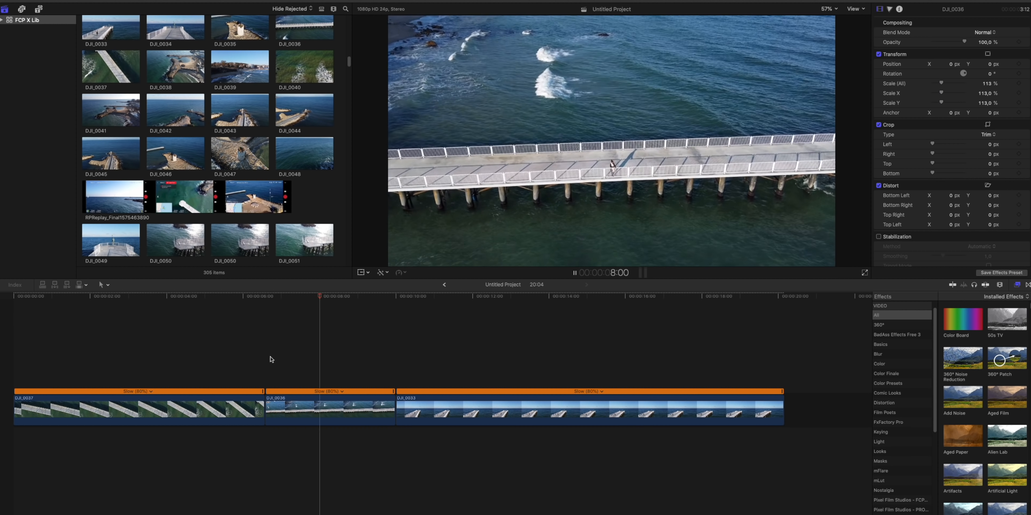
{"action": "key", "text": "space"}
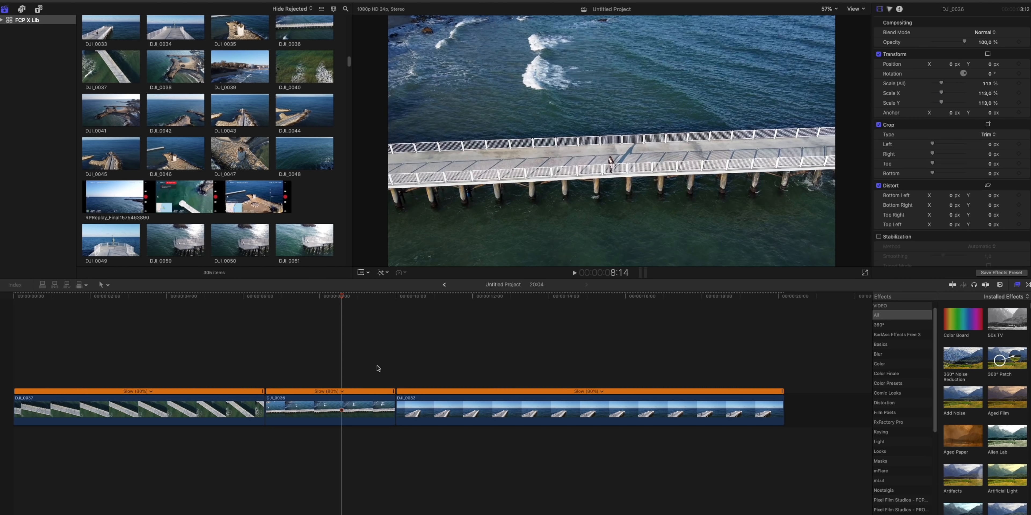
{"action": "left_click", "coordinate": [413, 365]}
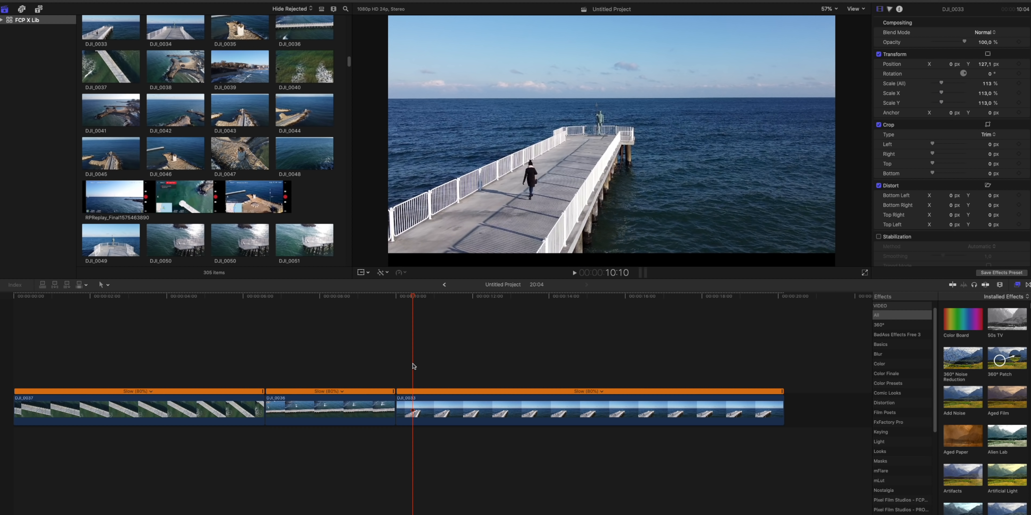
{"action": "key", "text": "space"}
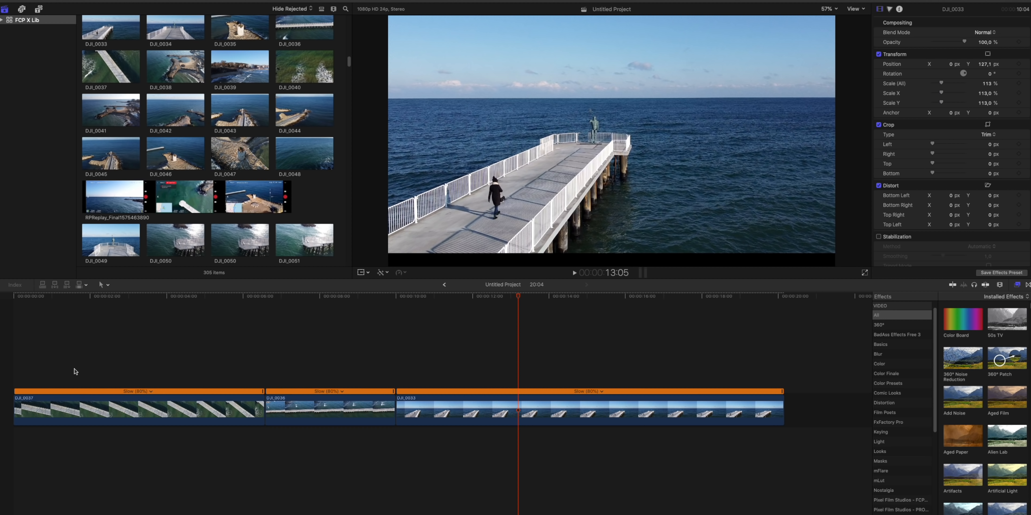
Apply the ColorFinalePro effect to the first clip, DJI_0037, and open the effect's controls
{"action": "left_click", "coordinate": [65, 371]}
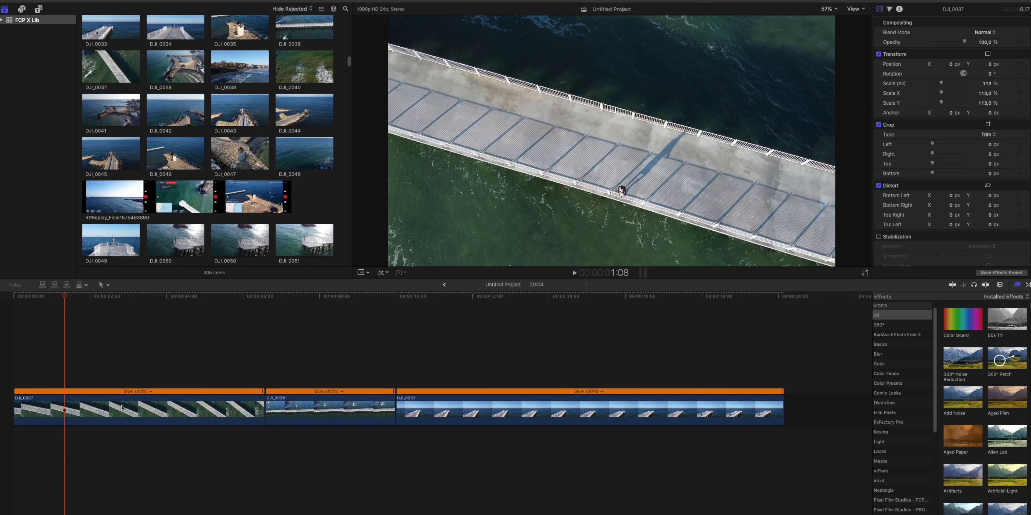
{"action": "left_click", "coordinate": [122, 407]}
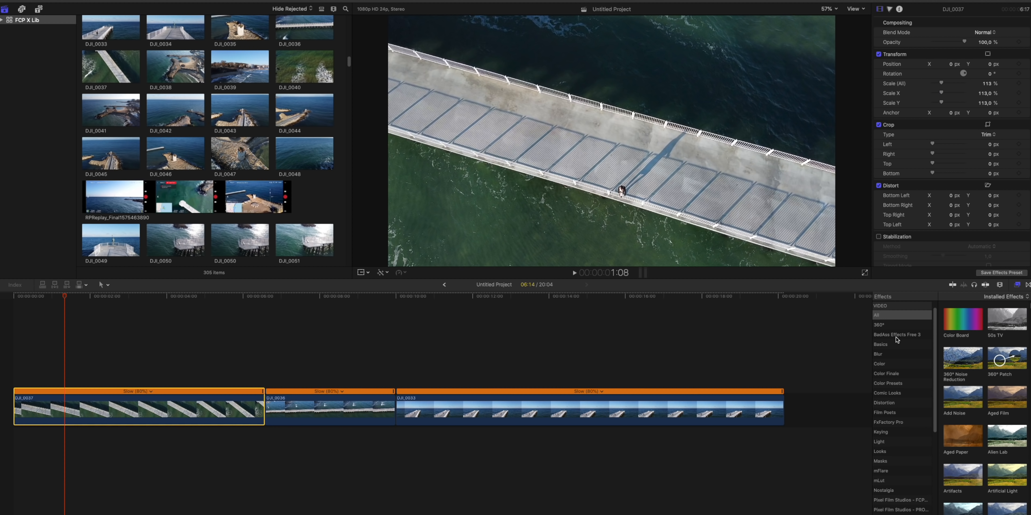
{"action": "left_click", "coordinate": [894, 375]}
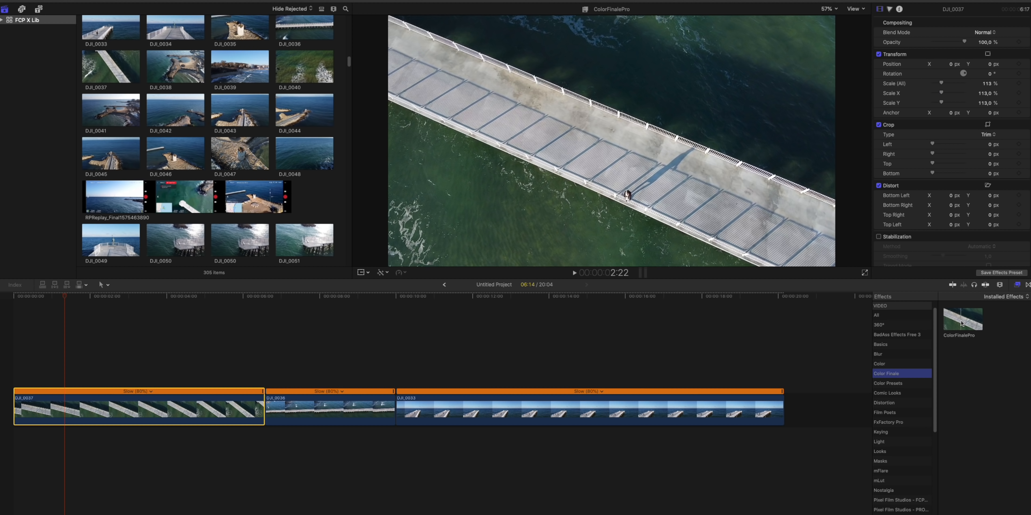
{"action": "left_click_drag", "start_coordinate": [962, 322], "coordinate": [152, 417]}
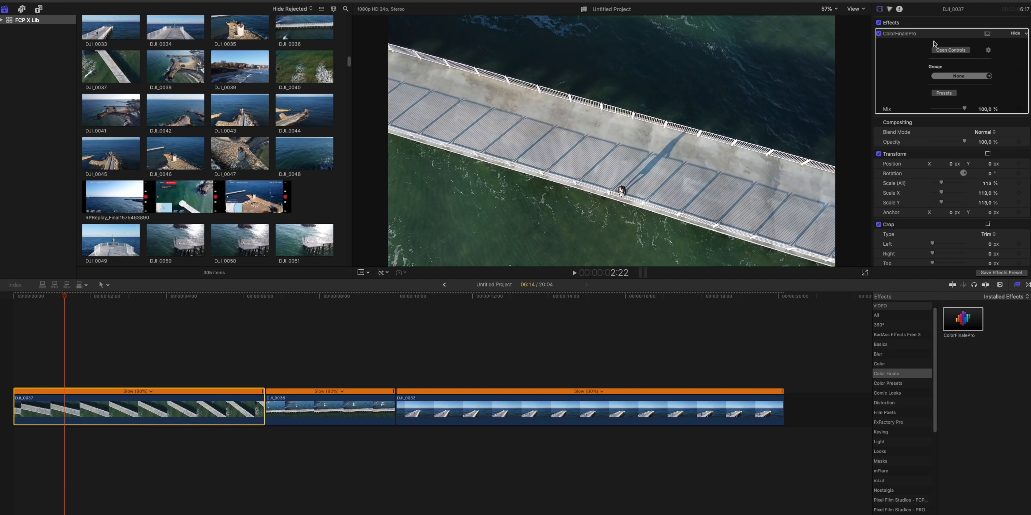
{"action": "left_click", "coordinate": [947, 50]}
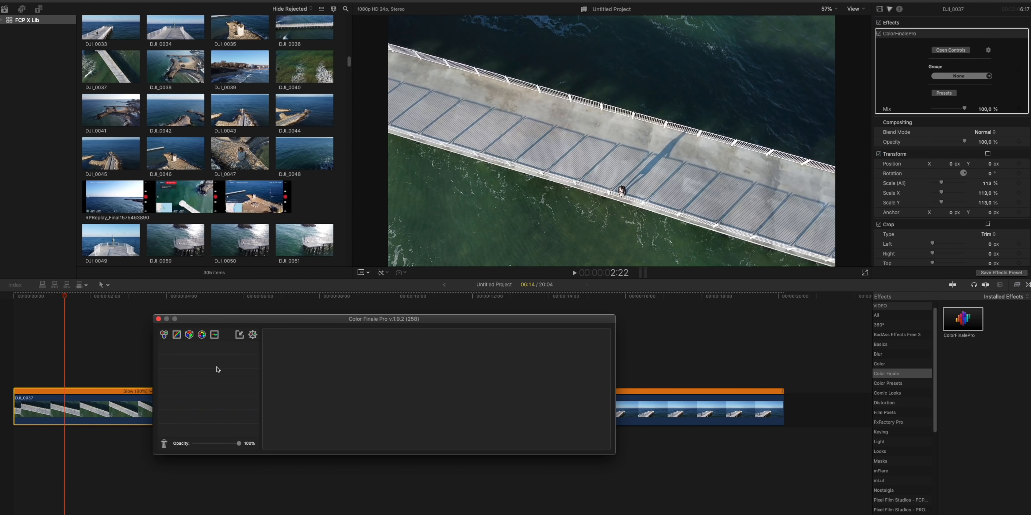
Add a LUT Utility layer using the Mavic Mini LUT and set its opacity to 70%
{"action": "left_click", "coordinate": [189, 335]}
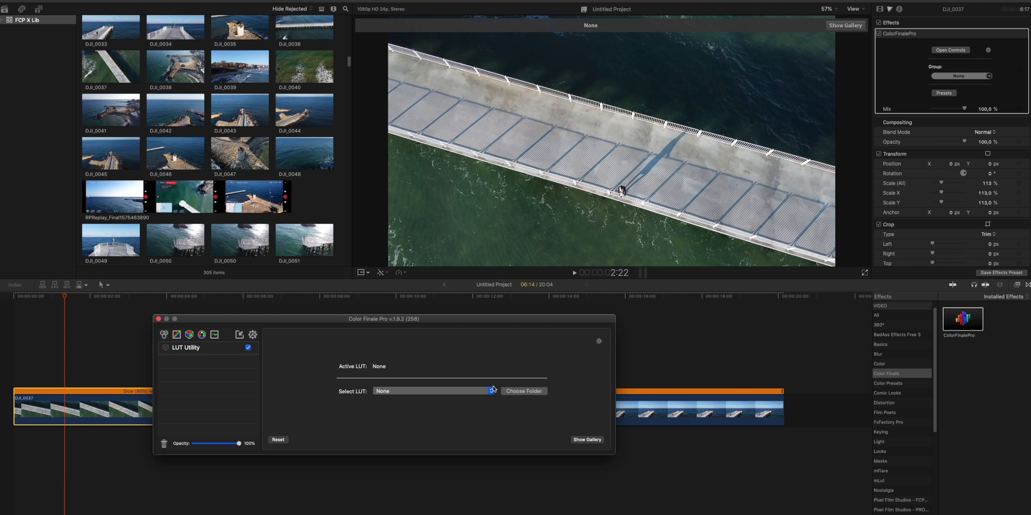
{"action": "left_click", "coordinate": [410, 390]}
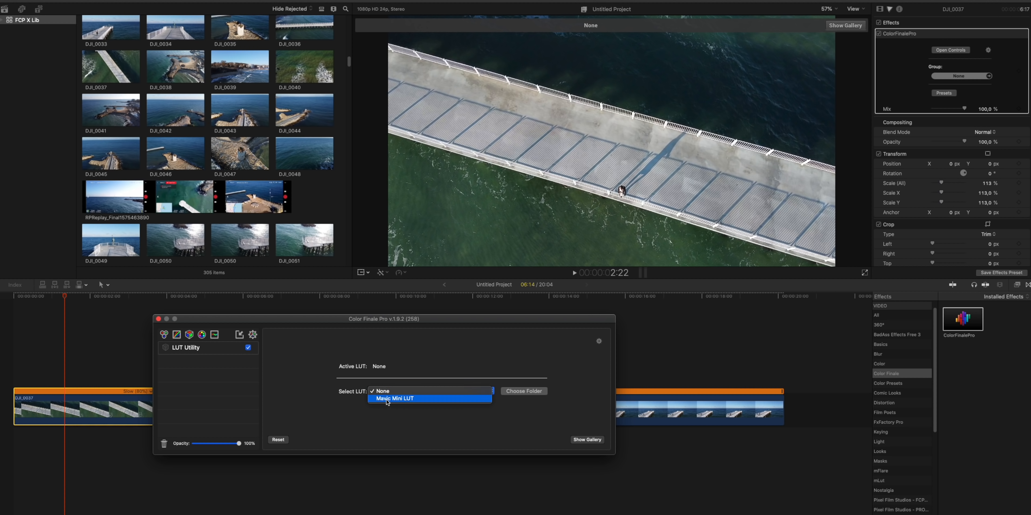
{"action": "left_click", "coordinate": [400, 399]}
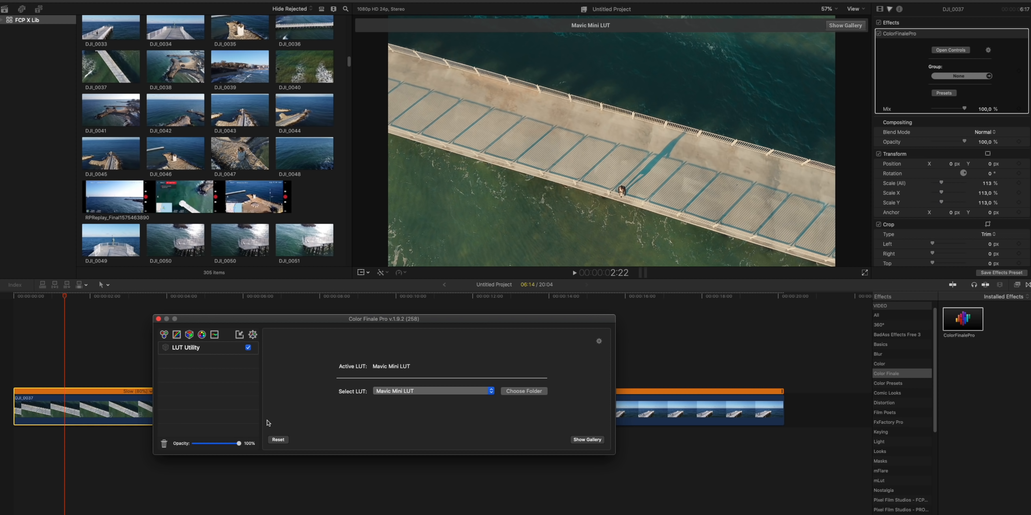
{"action": "left_click_drag", "start_coordinate": [239, 444], "coordinate": [207, 446]}
{"action": "left_click_drag", "start_coordinate": [222, 444], "coordinate": [226, 443]}
Toggle ColorFinalePro off and on to compare the first clip with and without the LUT
{"action": "left_click", "coordinate": [879, 34]}
{"action": "left_click", "coordinate": [879, 34]}
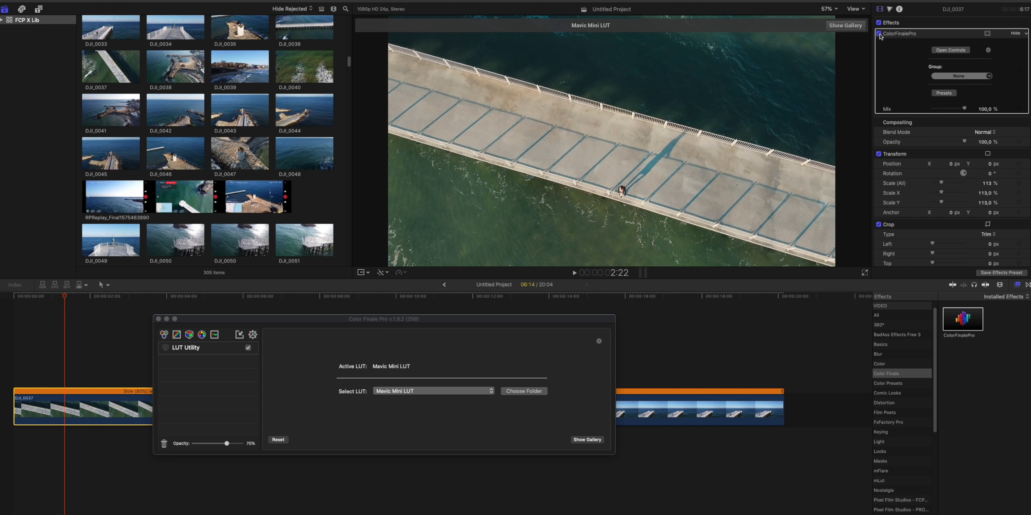
{"action": "left_click", "coordinate": [880, 34]}
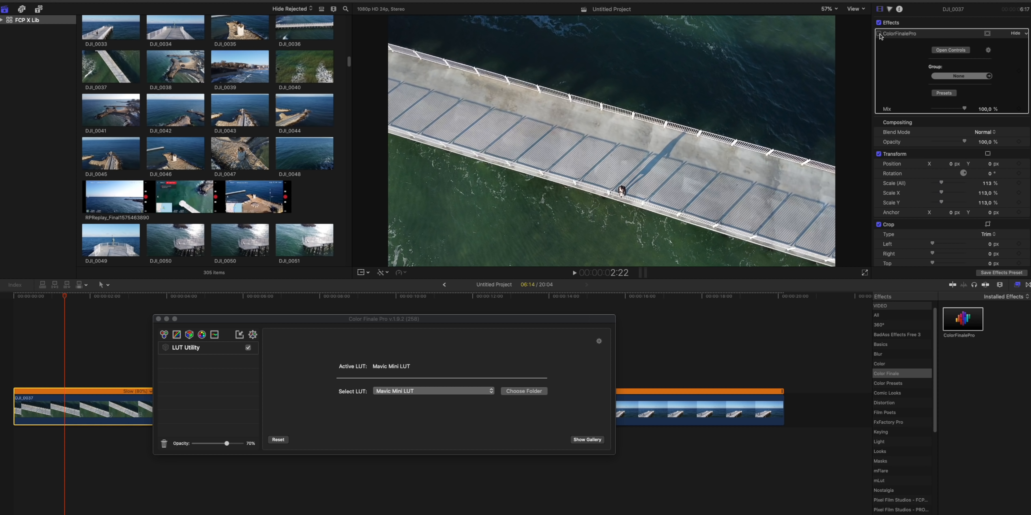
{"action": "left_click", "coordinate": [879, 34]}
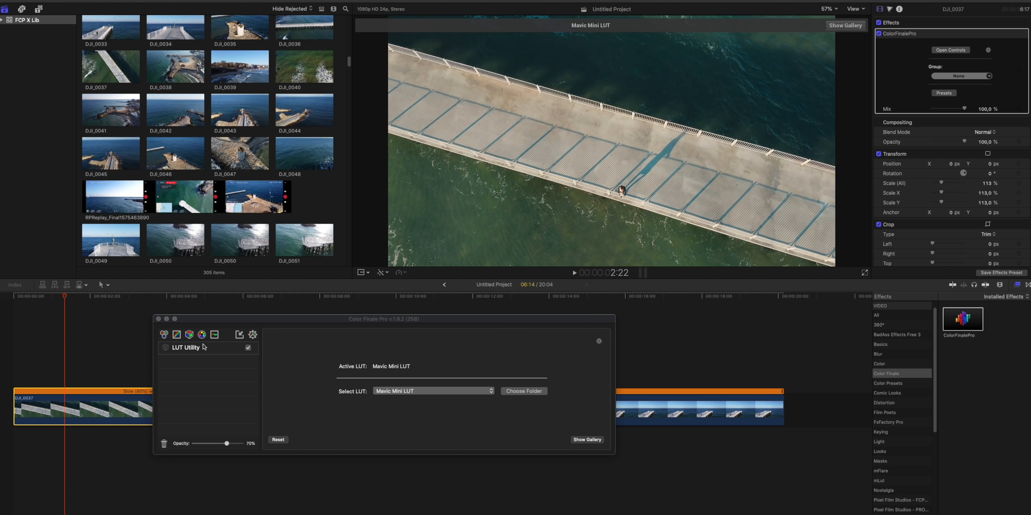
Add a 6 Vectors layer, set the green vector's hue to -0.731 and luminosity to 0.002, and close the Color Finale controls
{"action": "left_click", "coordinate": [202, 336]}
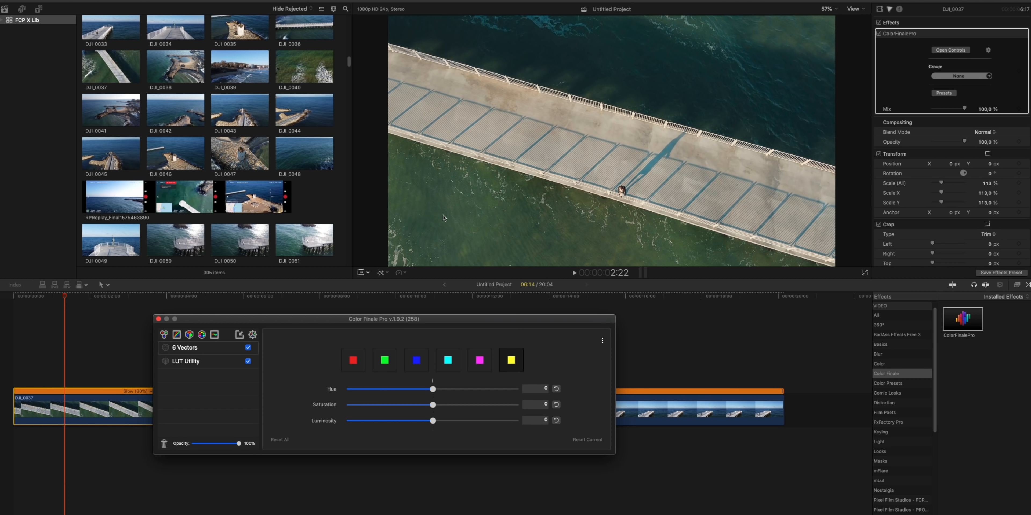
{"action": "left_click", "coordinate": [385, 362]}
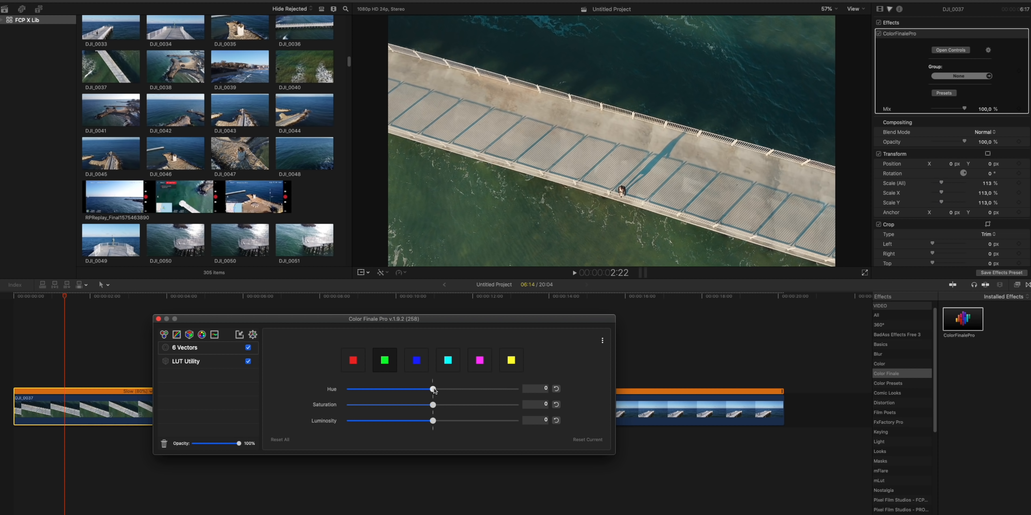
{"action": "left_click_drag", "start_coordinate": [434, 389], "coordinate": [457, 392]}
{"action": "left_click_drag", "start_coordinate": [378, 392], "coordinate": [339, 396]}
{"action": "left_click_drag", "start_coordinate": [339, 395], "coordinate": [373, 397]}
{"action": "mouse_move", "coordinate": [433, 405]}
{"action": "left_mouse_down"}
{"action": "mouse_move", "coordinate": [382, 408]}
{"action": "mouse_move", "coordinate": [506, 404]}
{"action": "mouse_move", "coordinate": [434, 408]}
{"action": "left_mouse_up"}
{"action": "mouse_move", "coordinate": [432, 421]}
{"action": "left_mouse_down"}
{"action": "mouse_move", "coordinate": [397, 422]}
{"action": "mouse_move", "coordinate": [502, 415]}
{"action": "mouse_move", "coordinate": [409, 424]}
{"action": "mouse_move", "coordinate": [494, 421]}
{"action": "mouse_move", "coordinate": [434, 428]}
{"action": "left_mouse_up"}
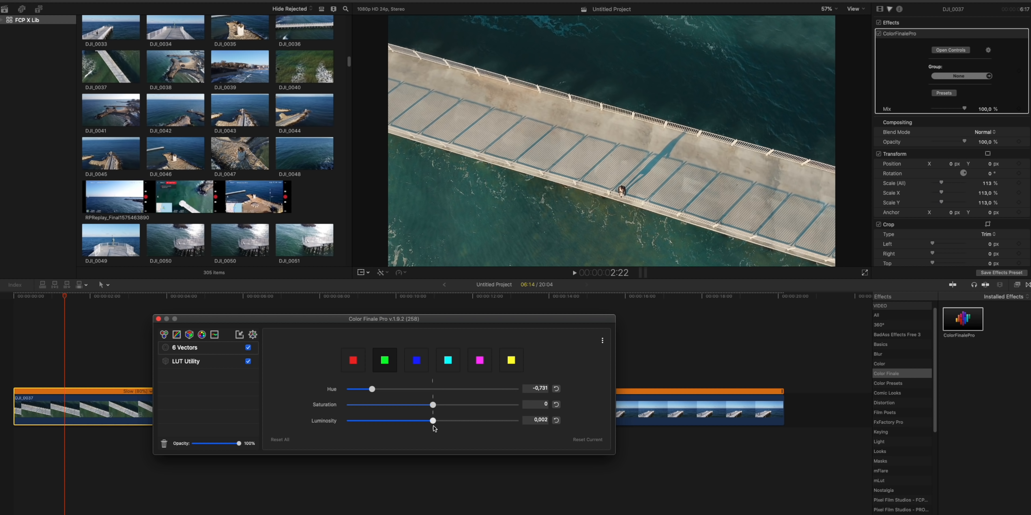
{"action": "left_click", "coordinate": [417, 362]}
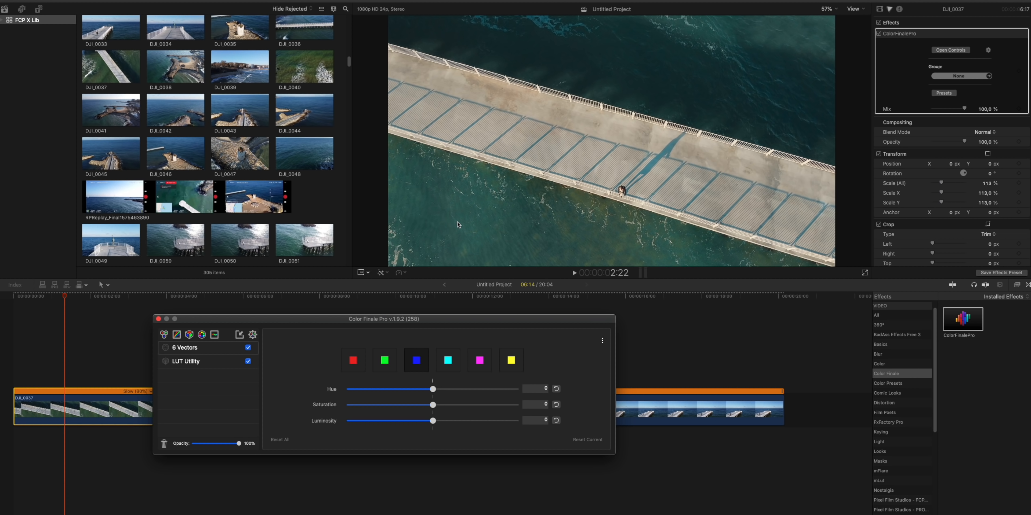
{"action": "left_click", "coordinate": [158, 320]}
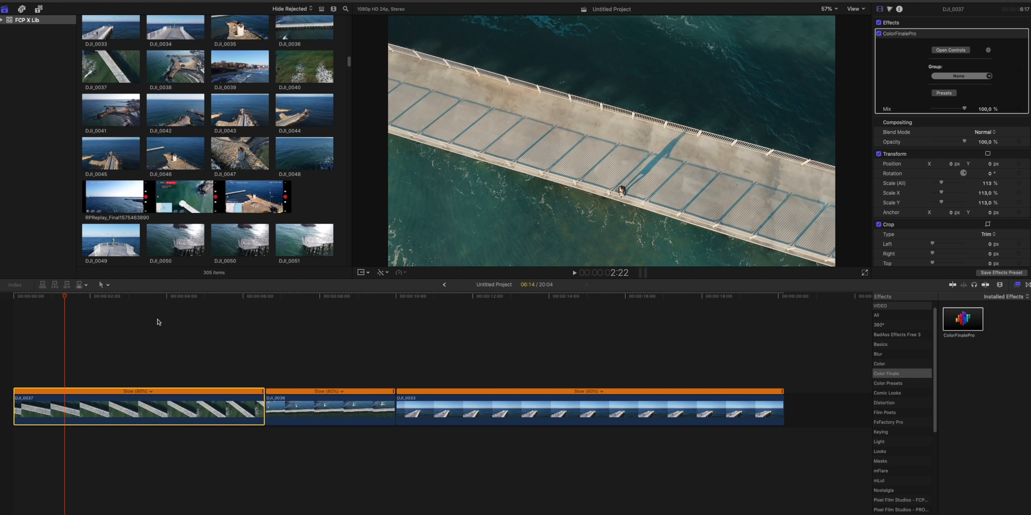
Compare the first clip with and without its effects at about 3:18
{"action": "left_click", "coordinate": [157, 360]}
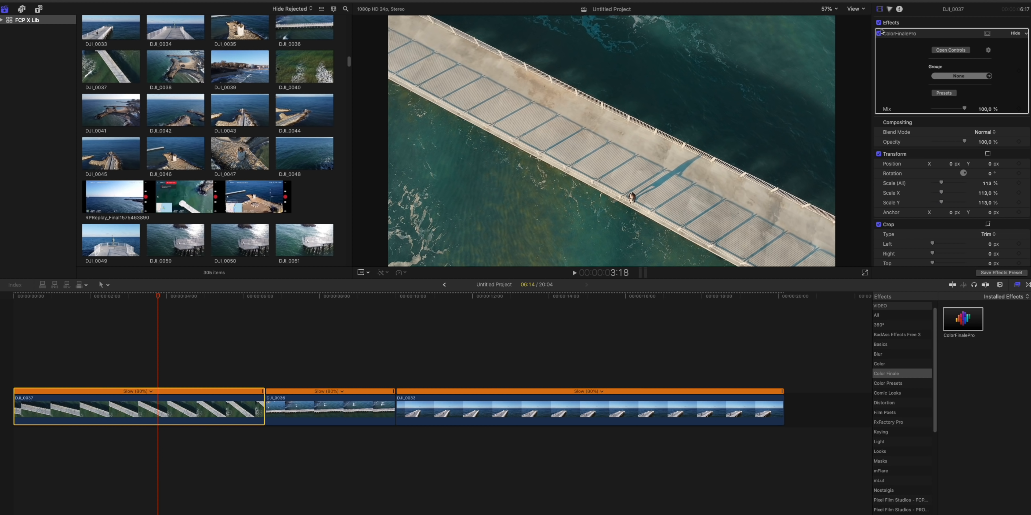
{"action": "left_click", "coordinate": [879, 22]}
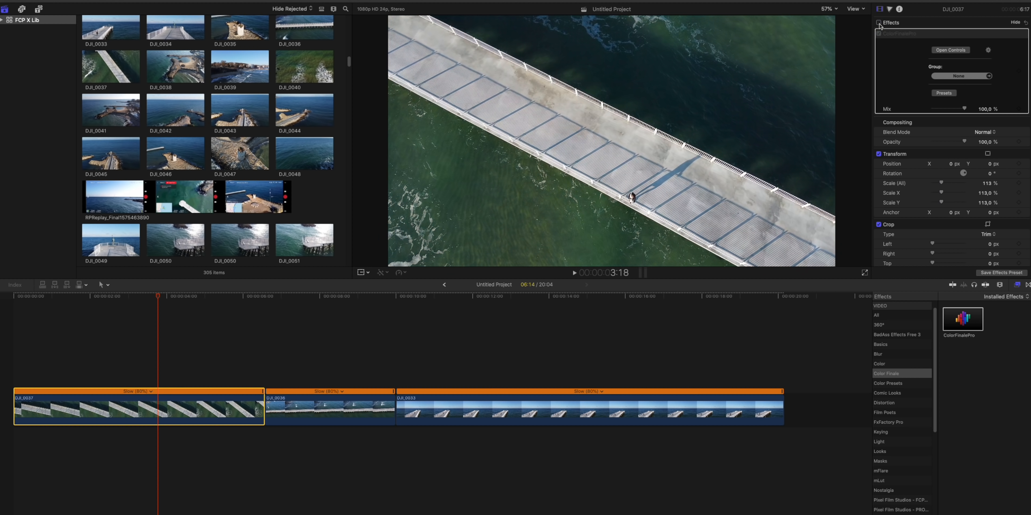
{"action": "left_click", "coordinate": [879, 23]}
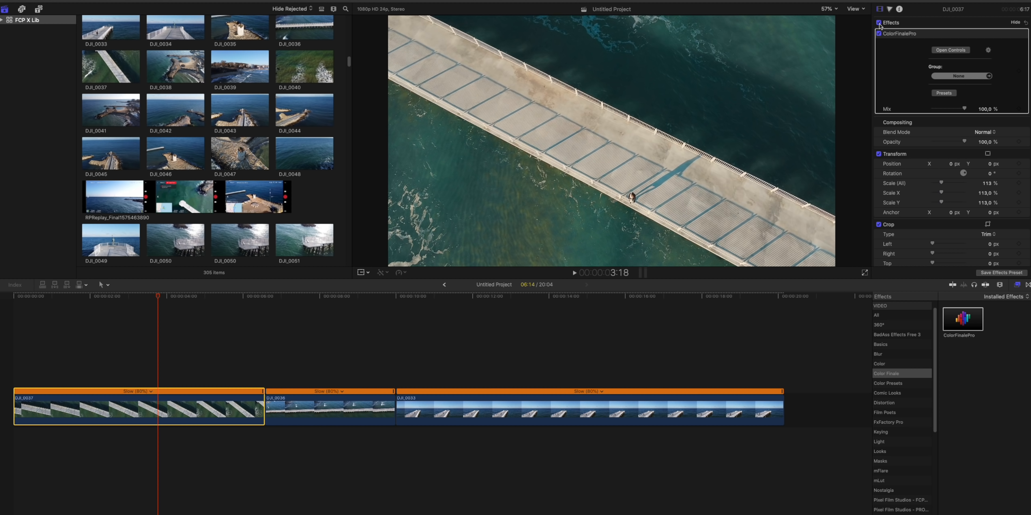
{"action": "left_click", "coordinate": [879, 22]}
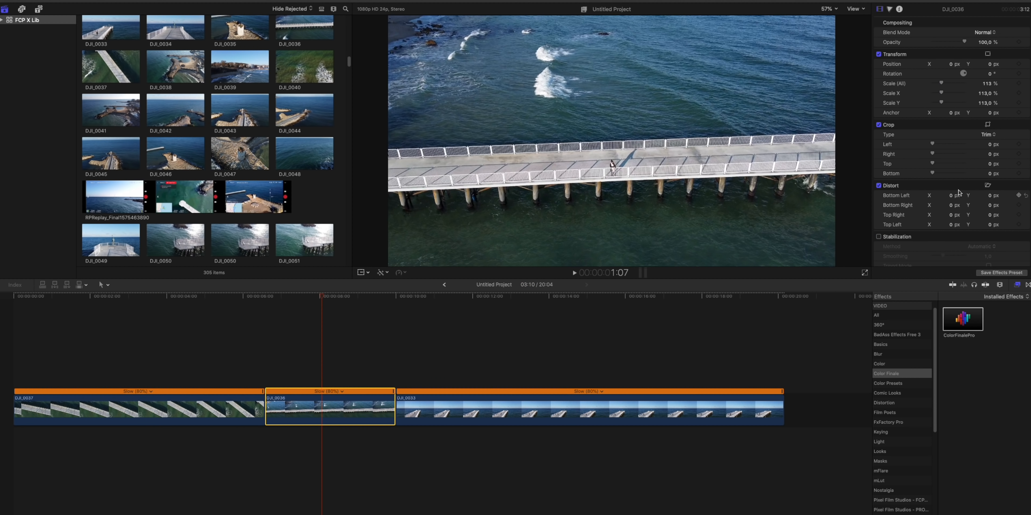
Apply ColorFinalePro to the second clip, DJI_0036, with a LUT Utility layer using the Mavic Mini LUT at 70% opacity
{"action": "left_click_drag", "start_coordinate": [967, 318], "coordinate": [346, 408]}
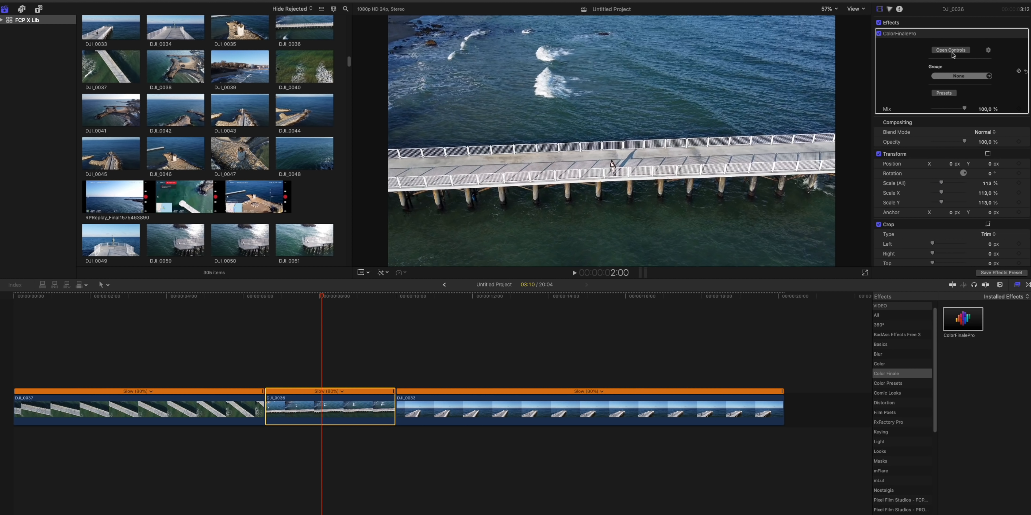
{"action": "left_click", "coordinate": [950, 50]}
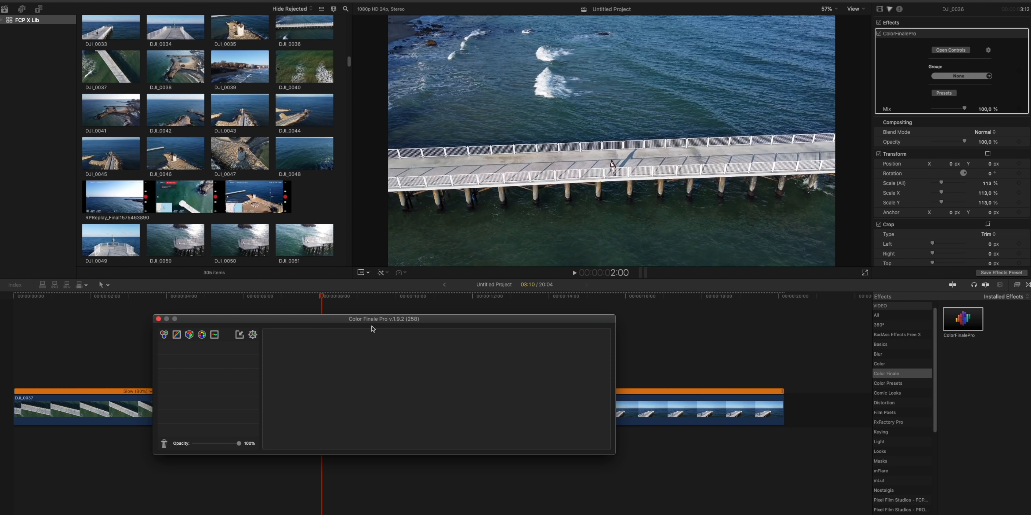
{"action": "left_click", "coordinate": [189, 335]}
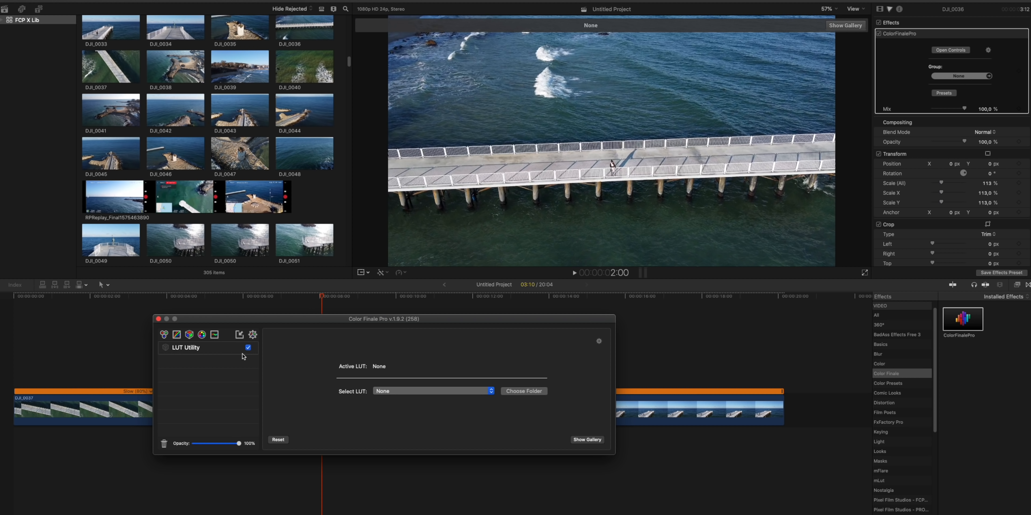
{"action": "left_click", "coordinate": [397, 391]}
{"action": "left_click", "coordinate": [390, 398]}
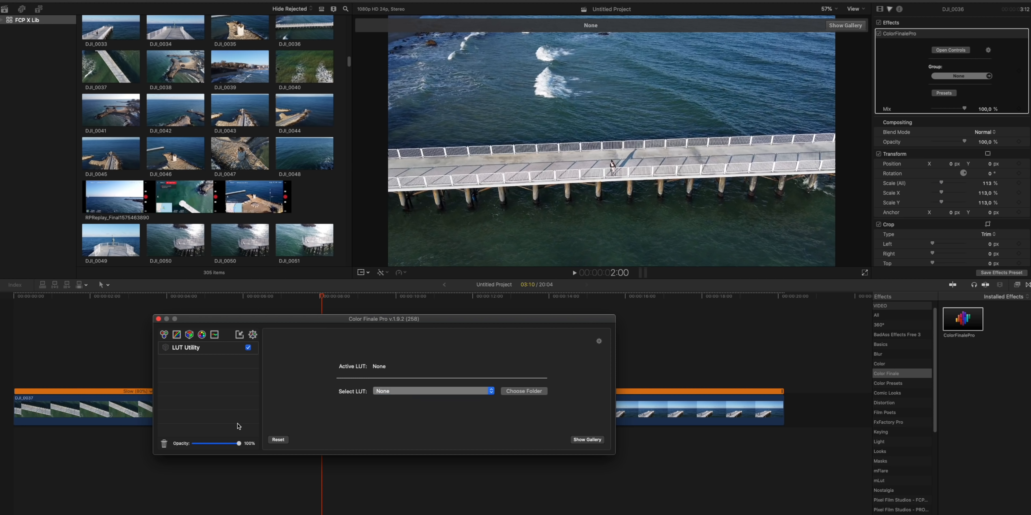
{"action": "mouse_move", "coordinate": [239, 444]}
{"action": "left_mouse_down"}
{"action": "mouse_move", "coordinate": [166, 447]}
{"action": "mouse_move", "coordinate": [243, 445]}
{"action": "mouse_move", "coordinate": [227, 444]}
{"action": "left_mouse_up"}
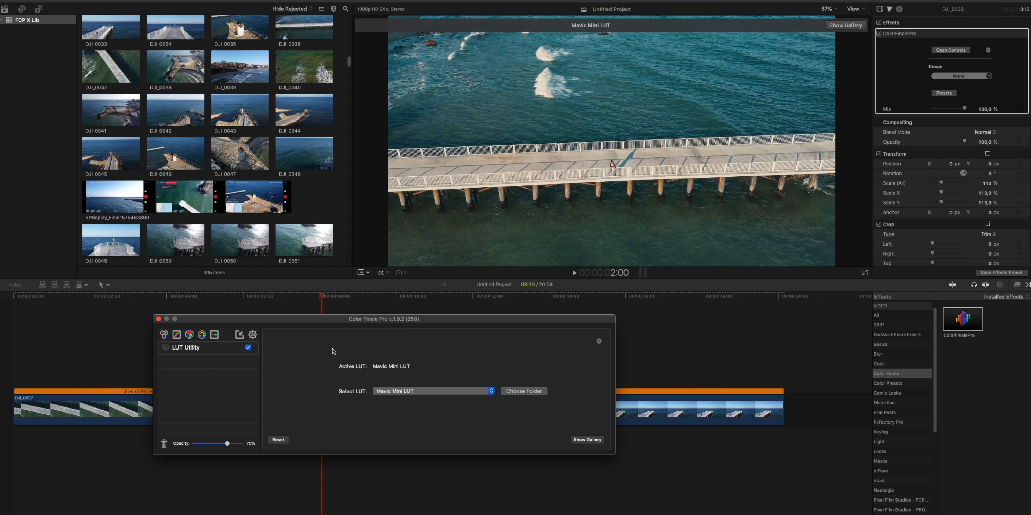
Add a 6 Vectors layer to the second clip, set blue's hue to 0.426 and saturation to -0.486, and compare with the effects off
{"action": "left_click", "coordinate": [879, 34]}
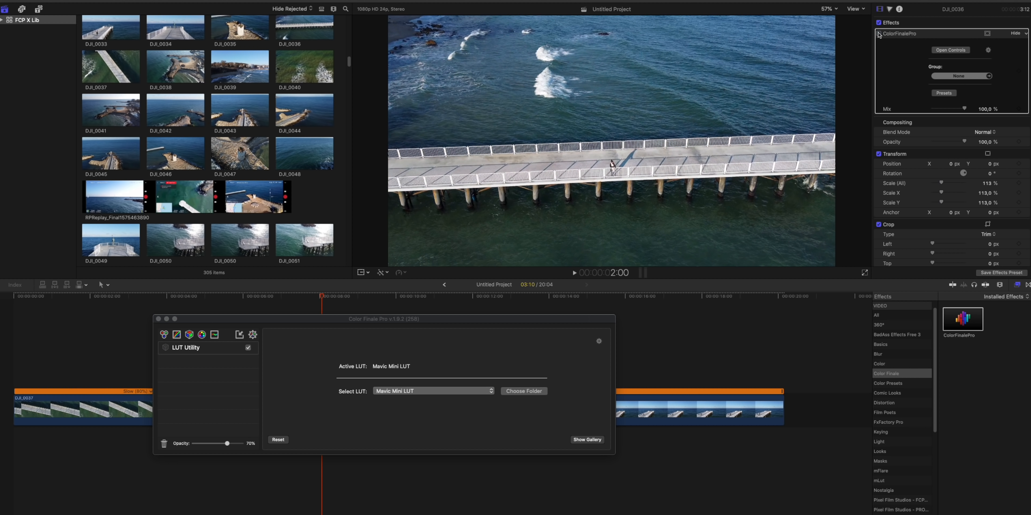
{"action": "left_click", "coordinate": [878, 34]}
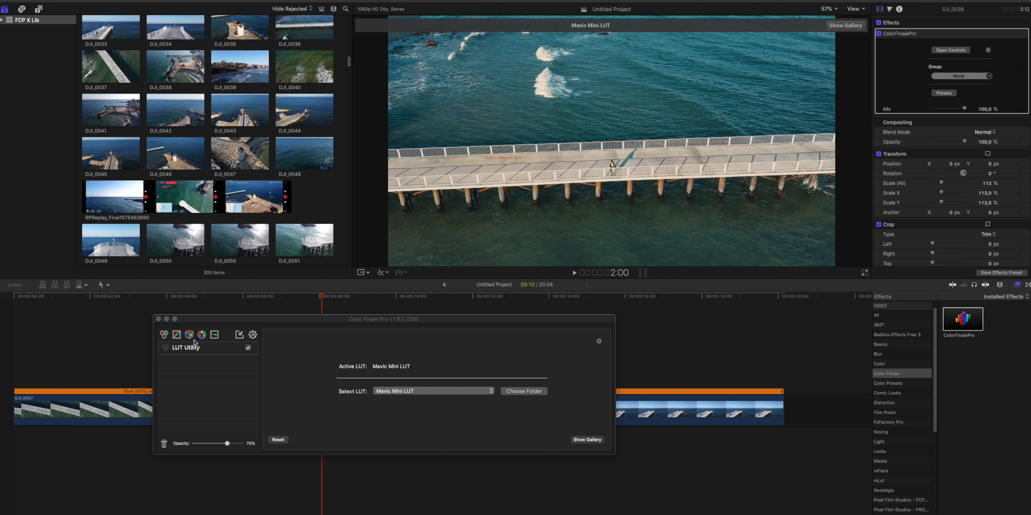
{"action": "left_click", "coordinate": [202, 335]}
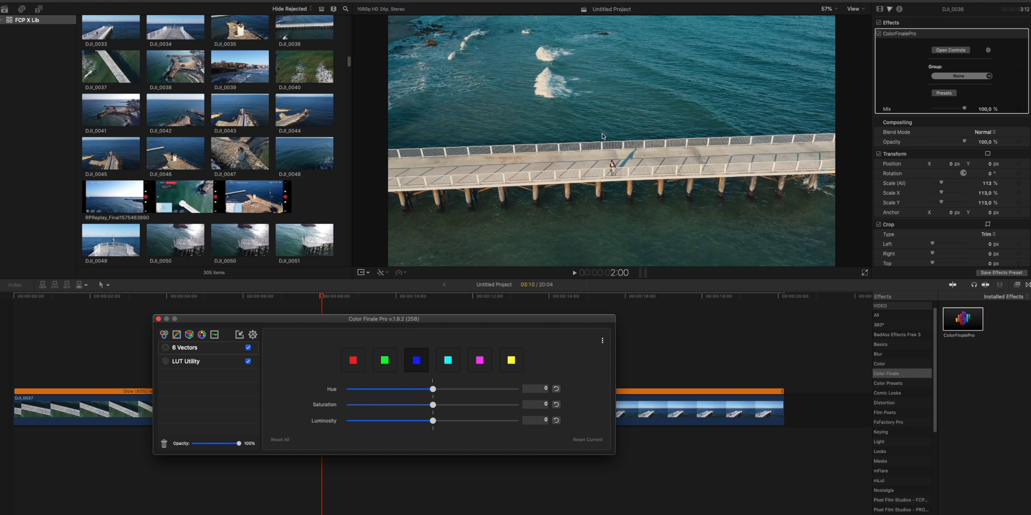
{"action": "left_click_drag", "start_coordinate": [433, 390], "coordinate": [394, 406]}
{"action": "left_click", "coordinate": [879, 22]}
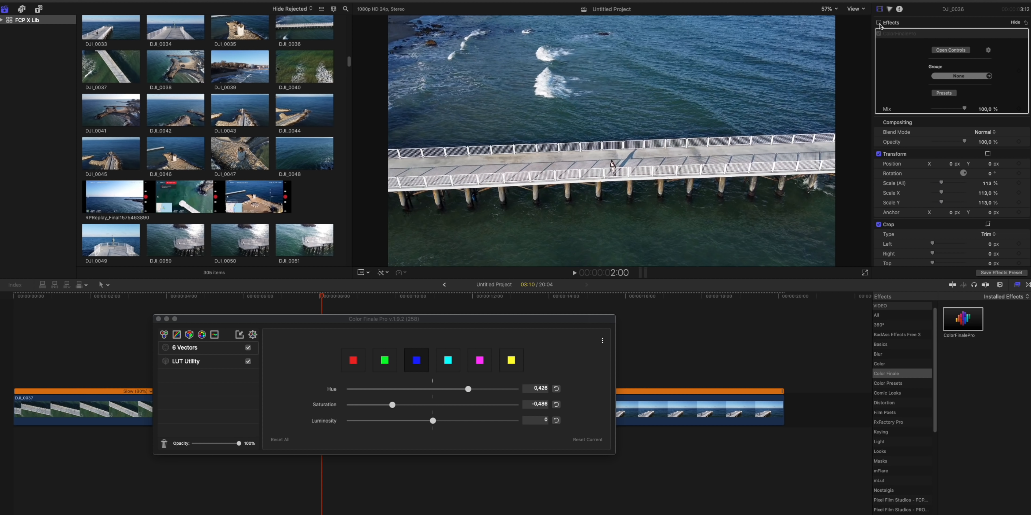
{"action": "left_click", "coordinate": [879, 23]}
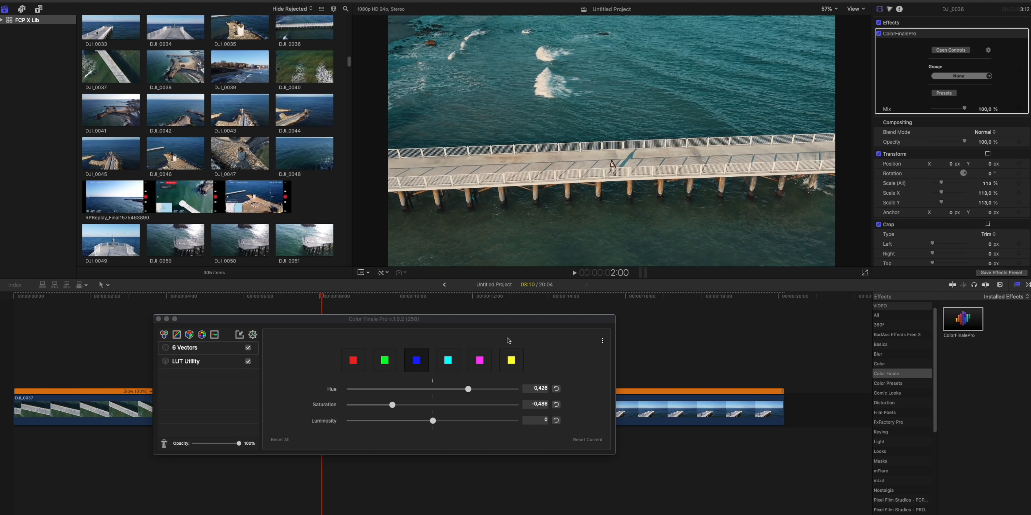
Slightly lower the yellow vector's saturation on the second clip and close the Color Finale controls
{"action": "left_click", "coordinate": [512, 361]}
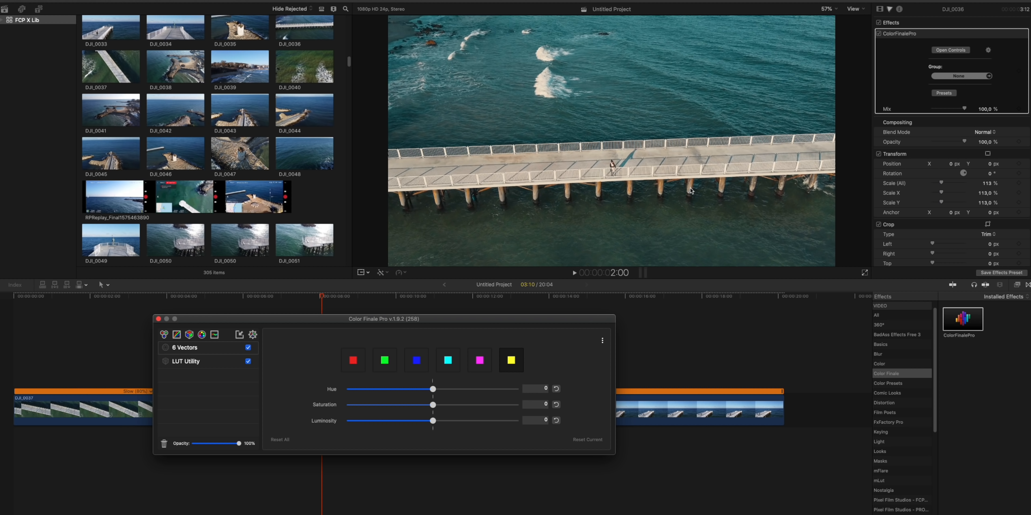
{"action": "mouse_move", "coordinate": [434, 406]}
{"action": "left_mouse_down"}
{"action": "mouse_move", "coordinate": [365, 406]}
{"action": "mouse_move", "coordinate": [486, 406]}
{"action": "mouse_move", "coordinate": [316, 408]}
{"action": "mouse_move", "coordinate": [503, 405]}
{"action": "mouse_move", "coordinate": [424, 407]}
{"action": "left_mouse_up"}
{"action": "left_click", "coordinate": [158, 320]}
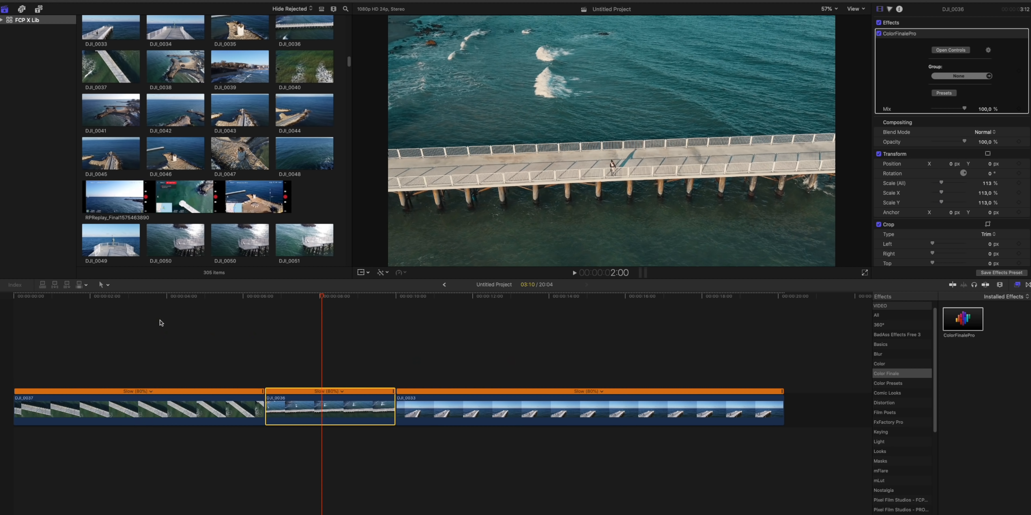
Apply ColorFinalePro to the third clip, DJI_0033, with a LUT Utility layer using the Mavic Mini LUT at about 68% opacity
{"action": "left_click", "coordinate": [542, 365]}
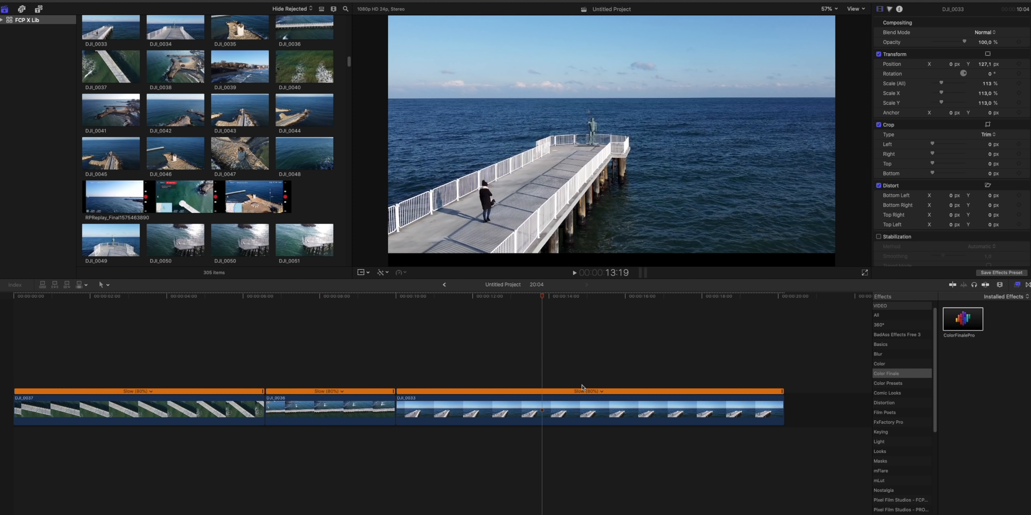
{"action": "left_click", "coordinate": [576, 408]}
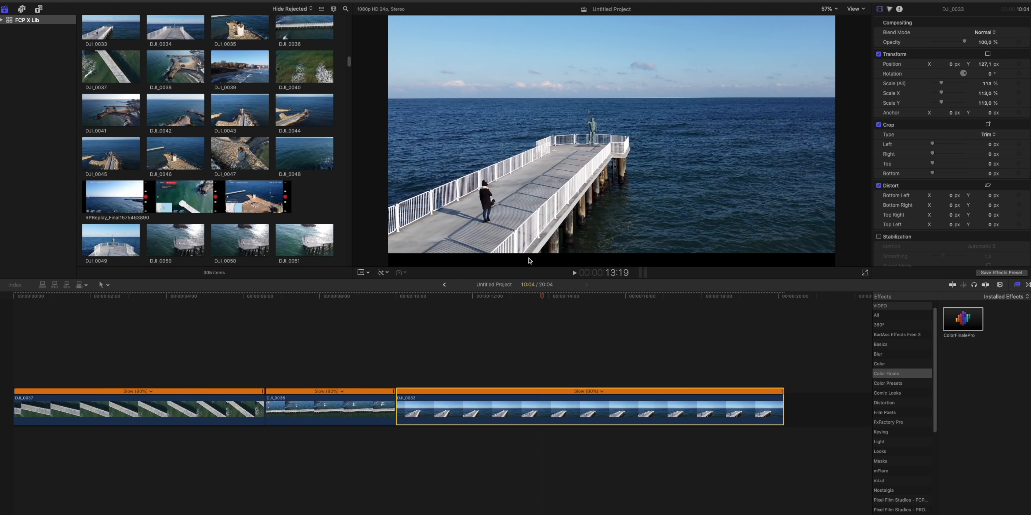
{"action": "left_click_drag", "start_coordinate": [953, 319], "coordinate": [589, 419]}
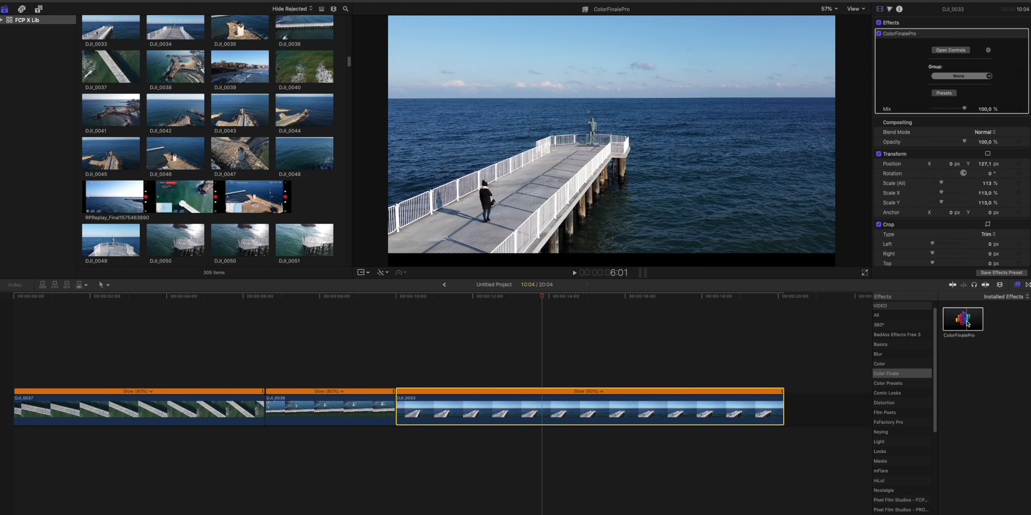
{"action": "left_click", "coordinate": [955, 49]}
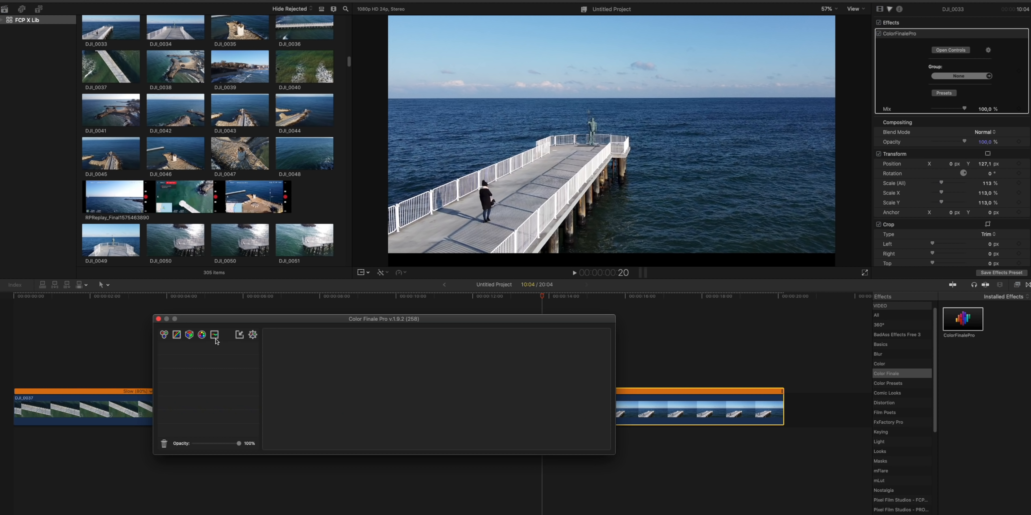
{"action": "left_click", "coordinate": [187, 337]}
{"action": "left_click", "coordinate": [392, 392]}
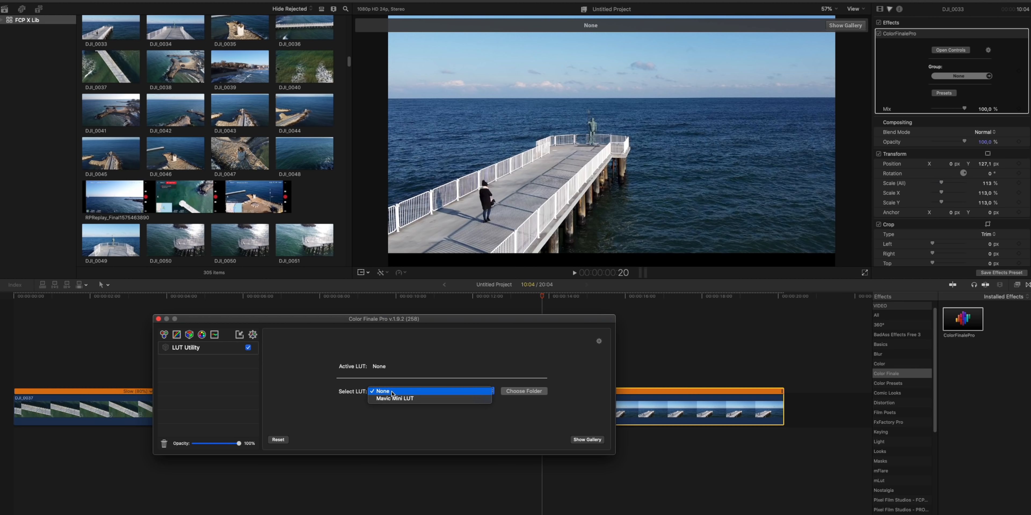
{"action": "left_click", "coordinate": [392, 399]}
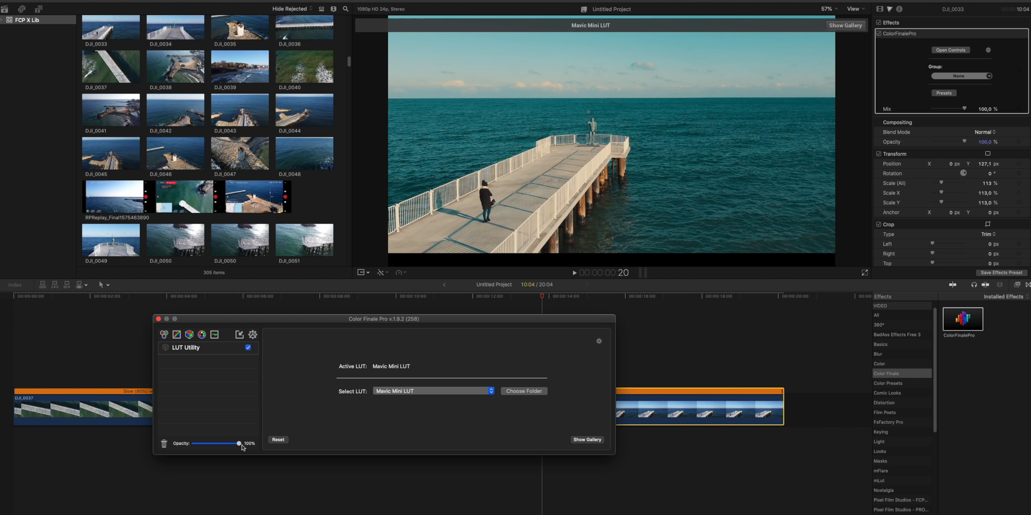
{"action": "left_click_drag", "start_coordinate": [239, 445], "coordinate": [223, 448]}
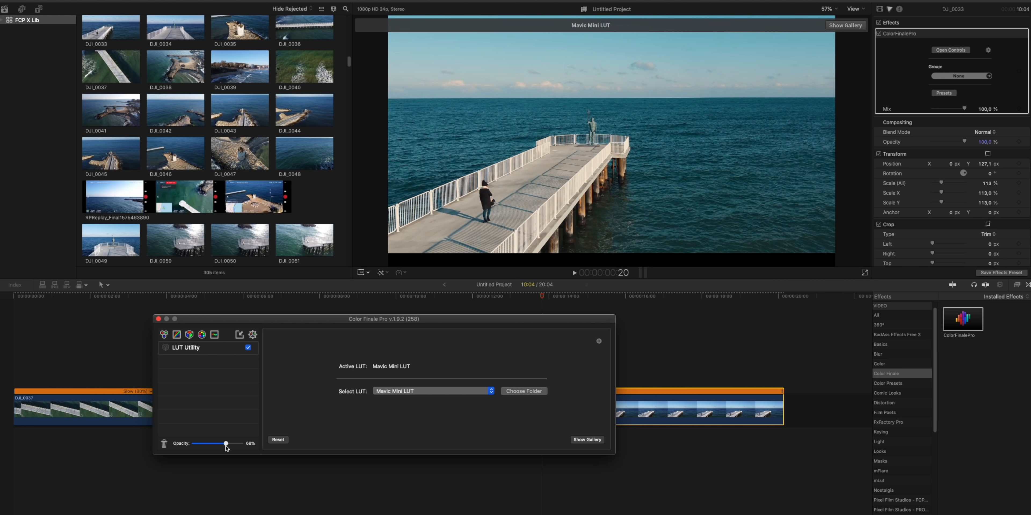
Add a 6 Vectors layer to the third clip and set the blue vector's hue to 0.541 and saturation to -0.406
{"action": "left_click", "coordinate": [201, 336]}
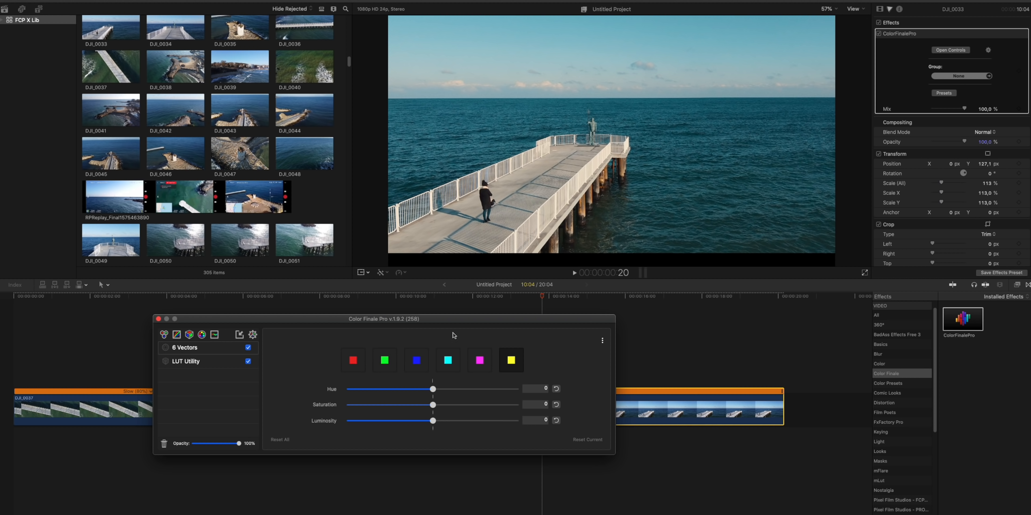
{"action": "left_click", "coordinate": [415, 362]}
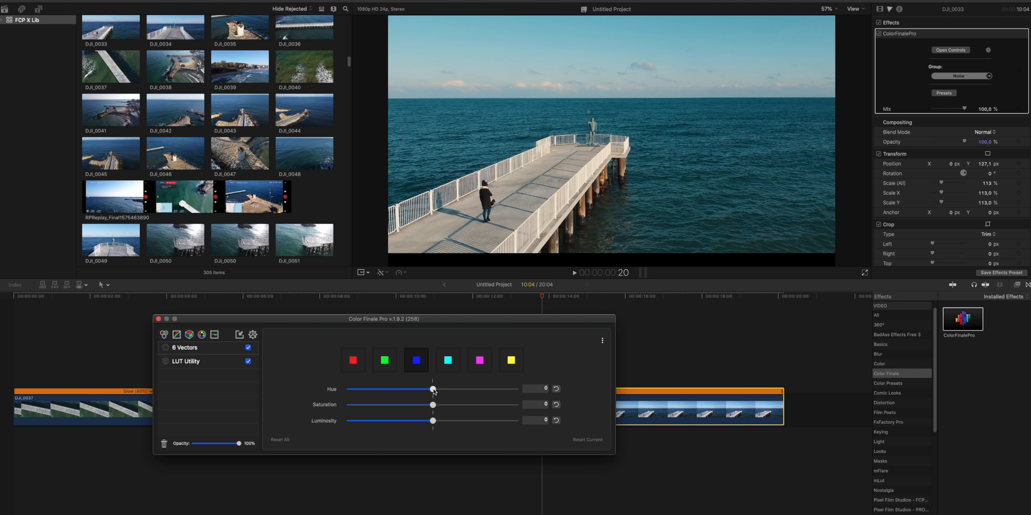
{"action": "left_click_drag", "start_coordinate": [433, 390], "coordinate": [505, 391]}
{"action": "left_click_drag", "start_coordinate": [433, 405], "coordinate": [398, 407]}
{"action": "left_click_drag", "start_coordinate": [506, 392], "coordinate": [479, 393]}
Toggle ColorFinalePro off and on to compare the third clip with and without the grade
{"action": "left_click", "coordinate": [878, 34]}
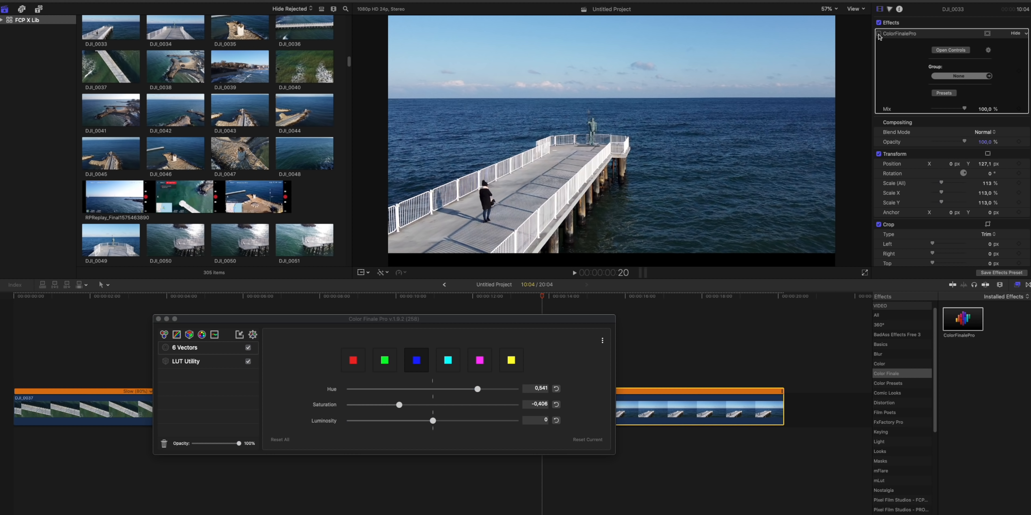
{"action": "left_click", "coordinate": [878, 35]}
{"action": "left_click", "coordinate": [878, 35]}
{"action": "left_click", "coordinate": [879, 35]}
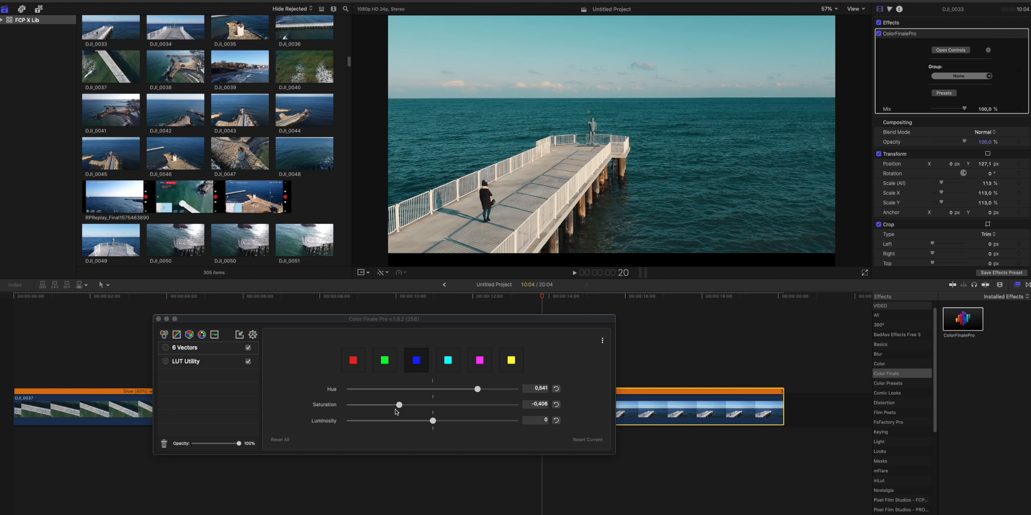
Set the third clip's blue saturation to -0.719, slightly lower its yellow saturation, and close the Color Finale controls
{"action": "left_click_drag", "start_coordinate": [399, 405], "coordinate": [373, 407]}
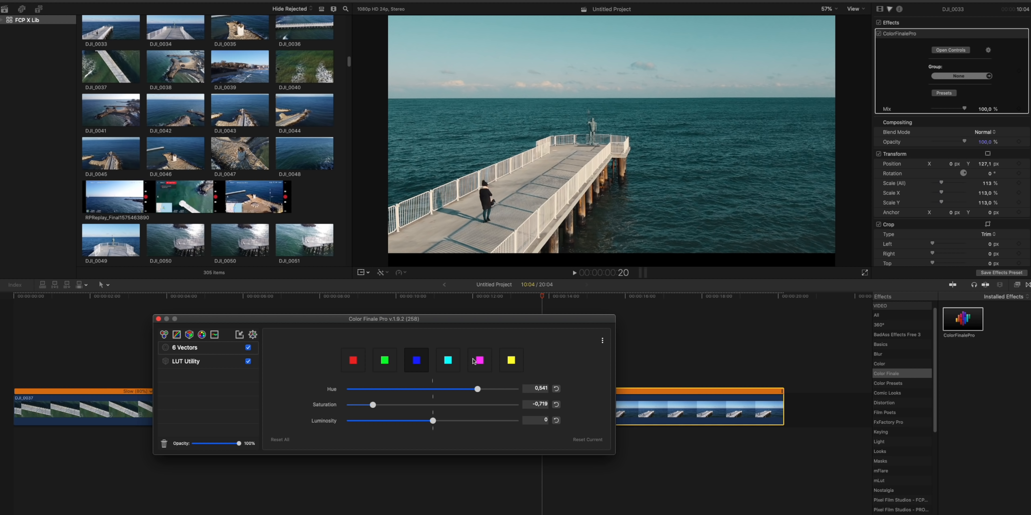
{"action": "left_click", "coordinate": [512, 362]}
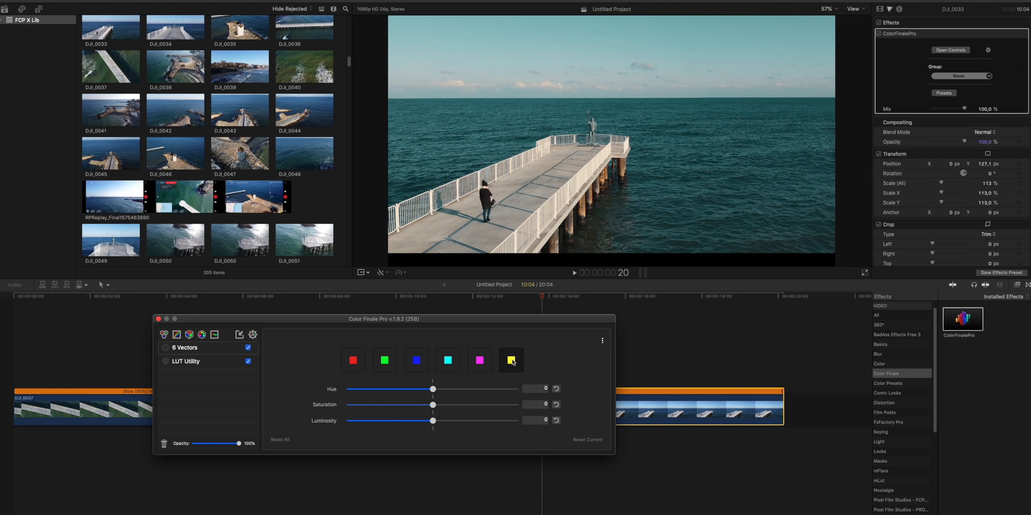
{"action": "mouse_move", "coordinate": [432, 405]}
{"action": "left_mouse_down"}
{"action": "mouse_move", "coordinate": [377, 393]}
{"action": "mouse_move", "coordinate": [507, 392]}
{"action": "mouse_move", "coordinate": [434, 391]}
{"action": "mouse_move", "coordinate": [426, 405]}
{"action": "left_mouse_up"}
{"action": "left_click", "coordinate": [158, 319]}
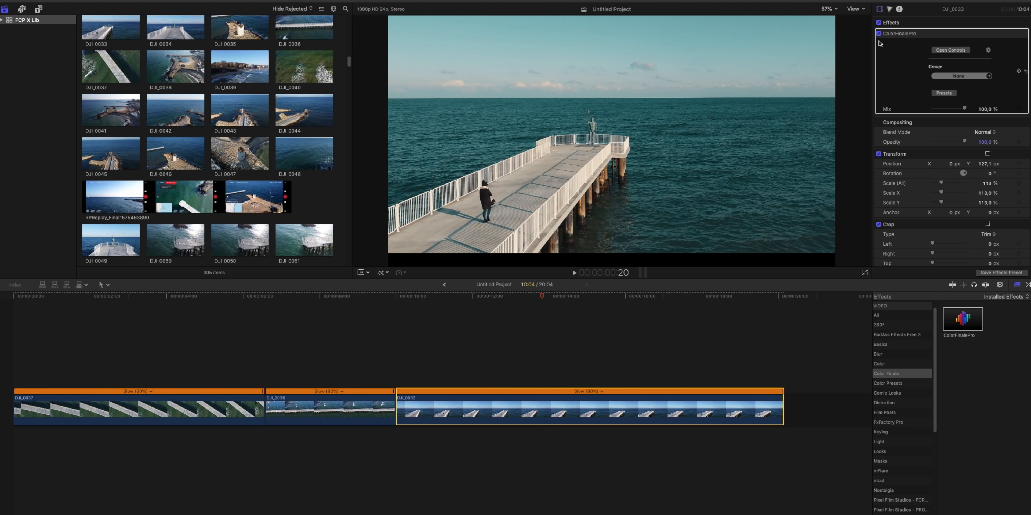
Compare the third clip with and without its effects
{"action": "left_click", "coordinate": [879, 23]}
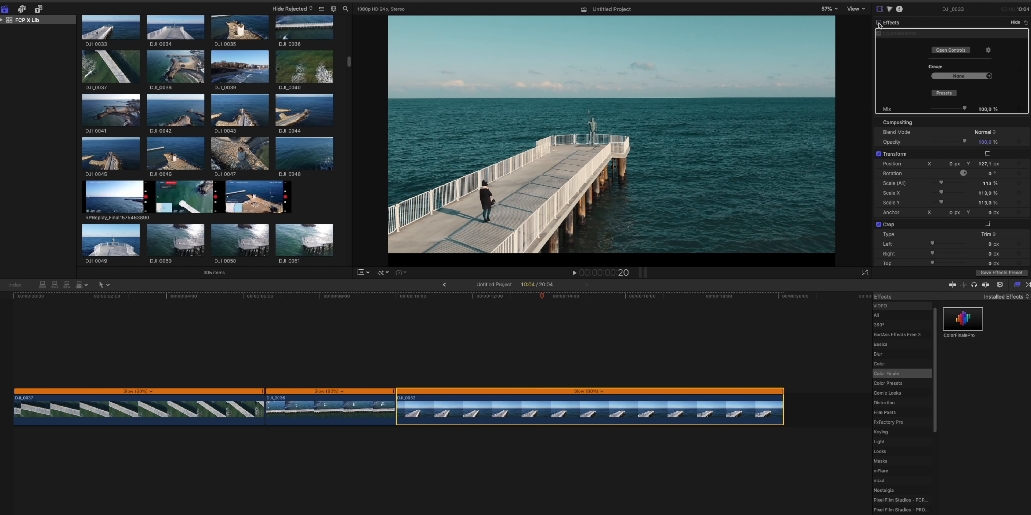